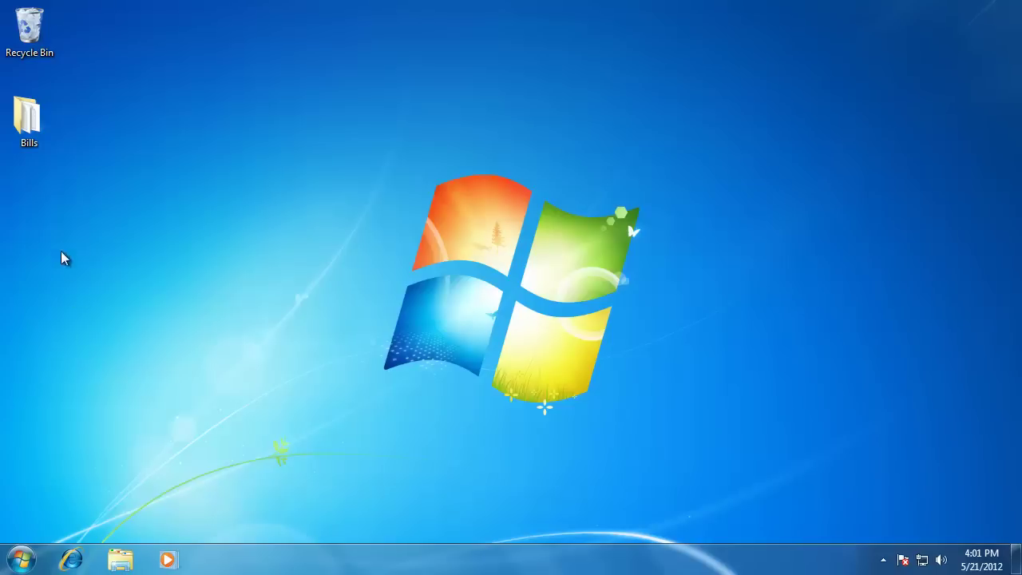
{"action": "double_click", "coordinate": [28, 133]}
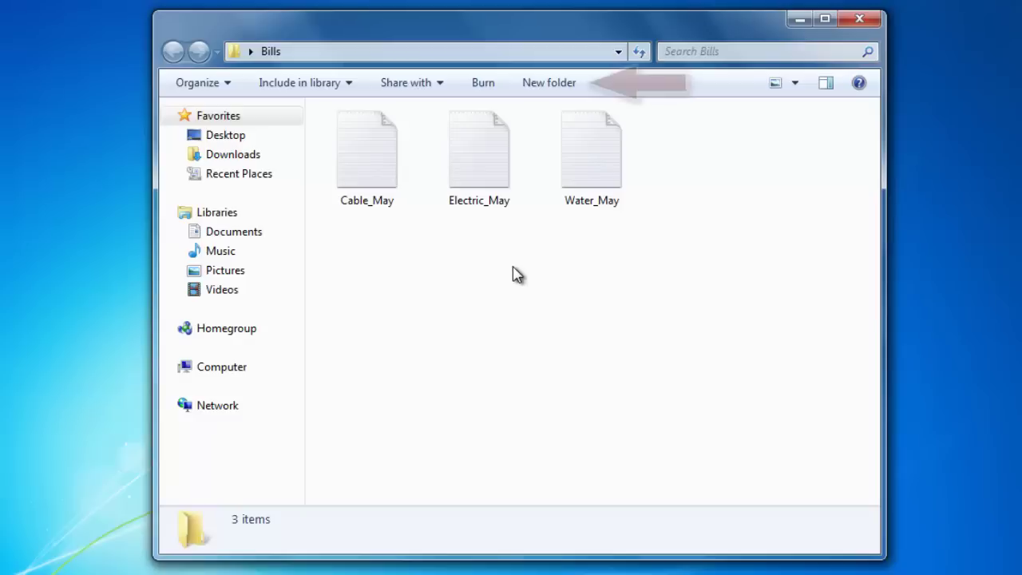
- Create three new folders in Bills named Cable, Electric and Water, one after another
{"action": "left_click", "coordinate": [550, 87]}
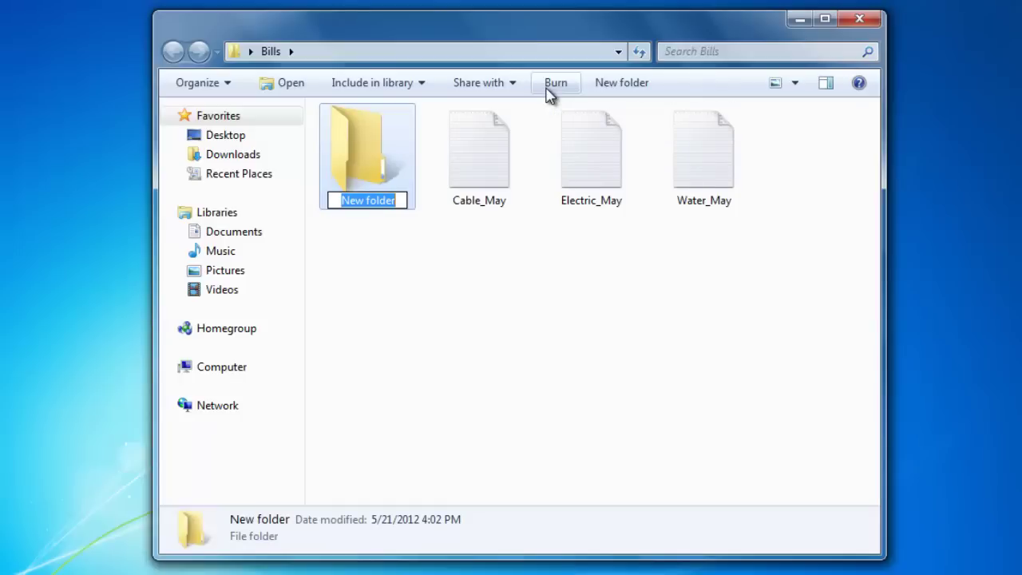
{"action": "type", "text": "Cable"}
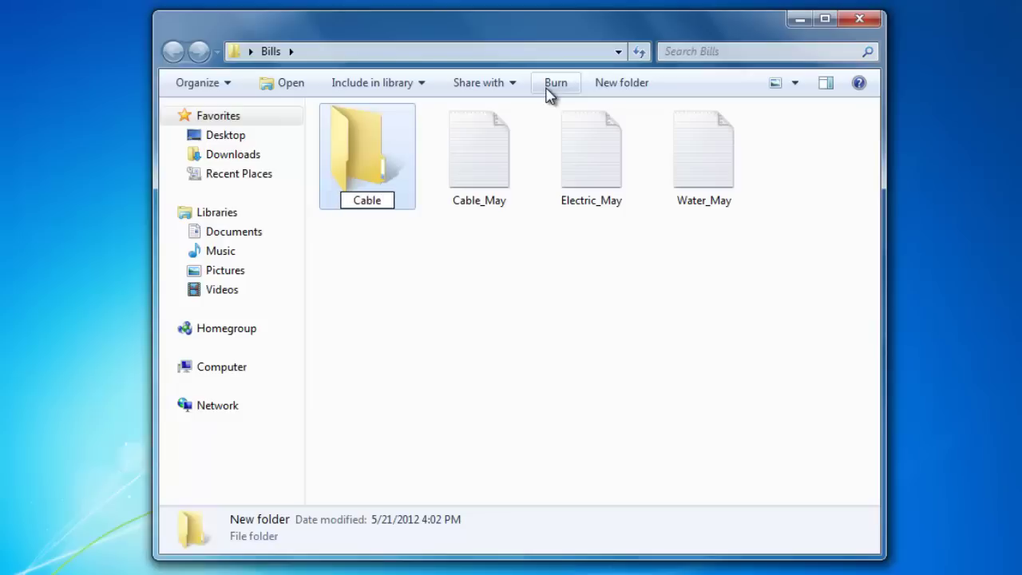
{"action": "key", "text": "Return"}
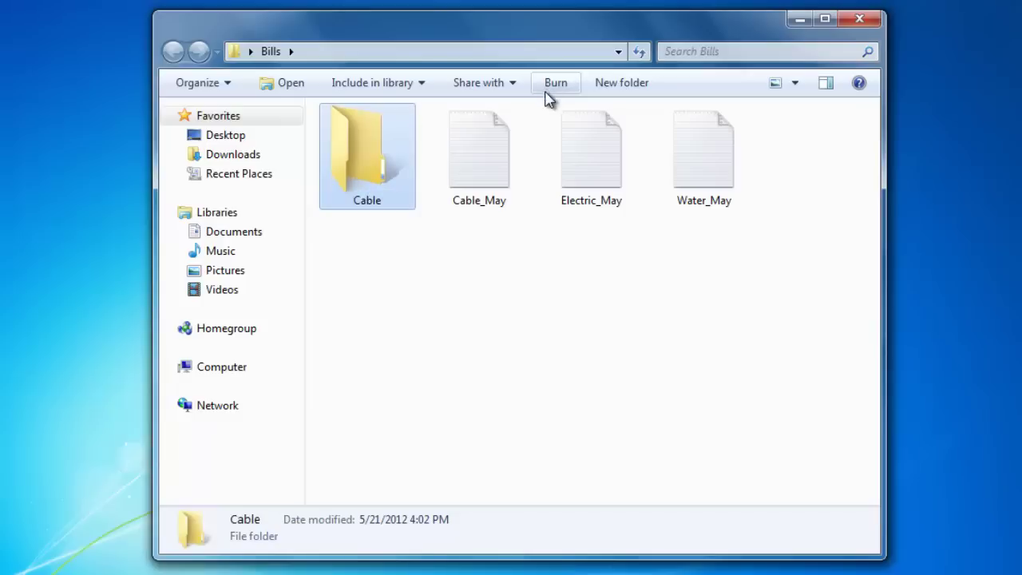
{"action": "left_click", "coordinate": [620, 88]}
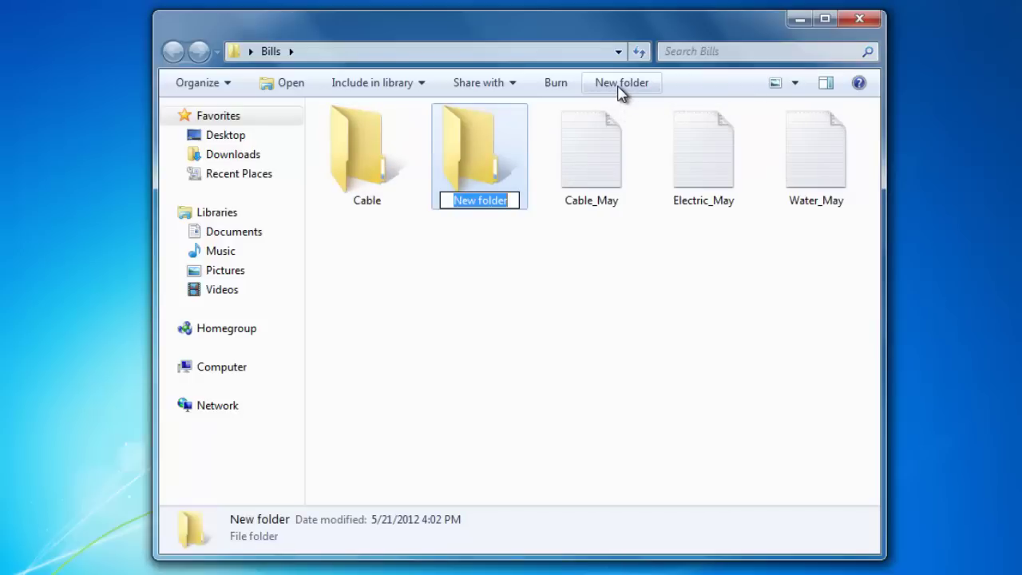
{"action": "type", "text": "Electri"}
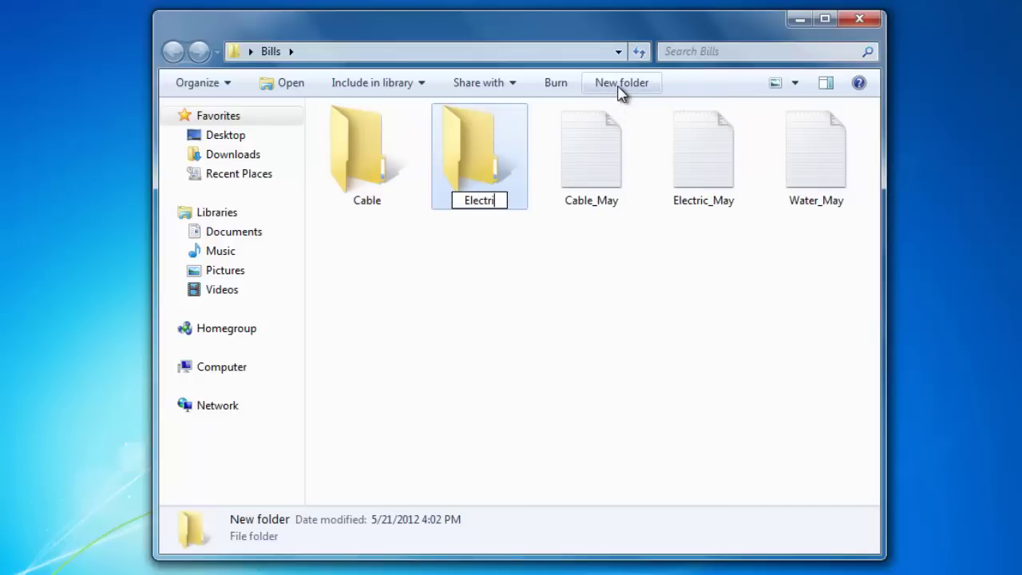
{"action": "type", "text": "c"}
{"action": "key", "text": "Return"}
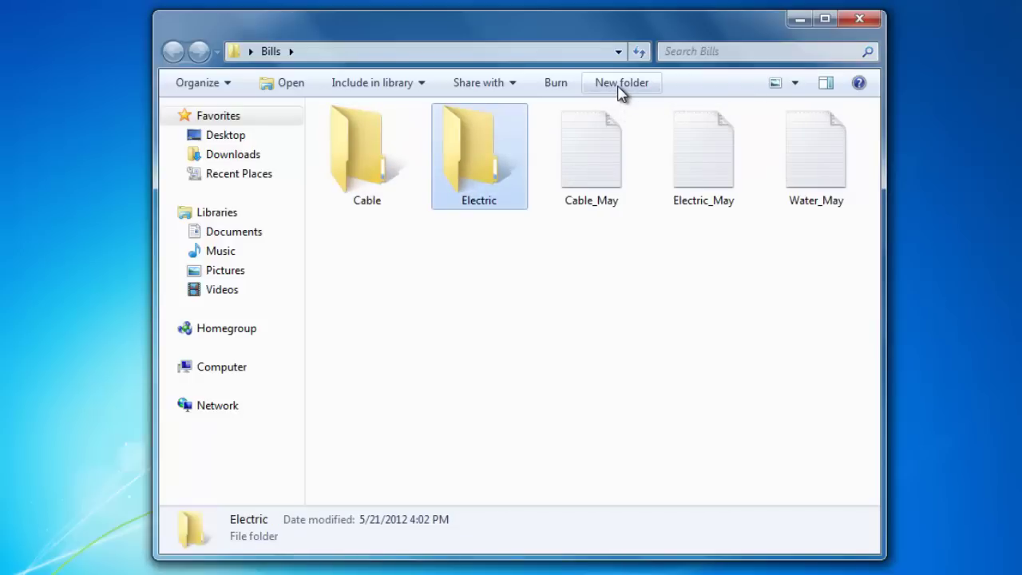
{"action": "left_click", "coordinate": [621, 88]}
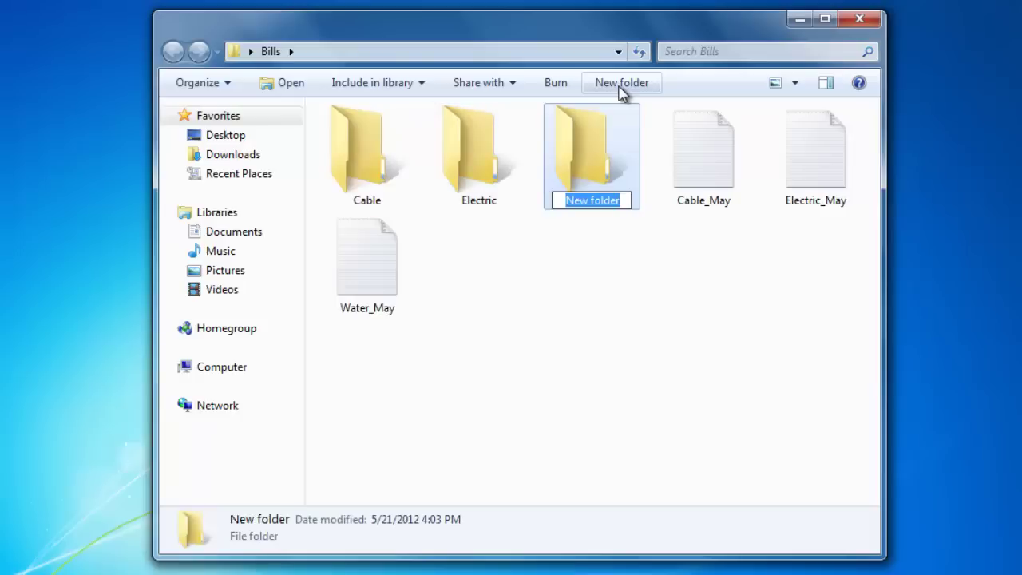
{"action": "type", "text": "Water"}
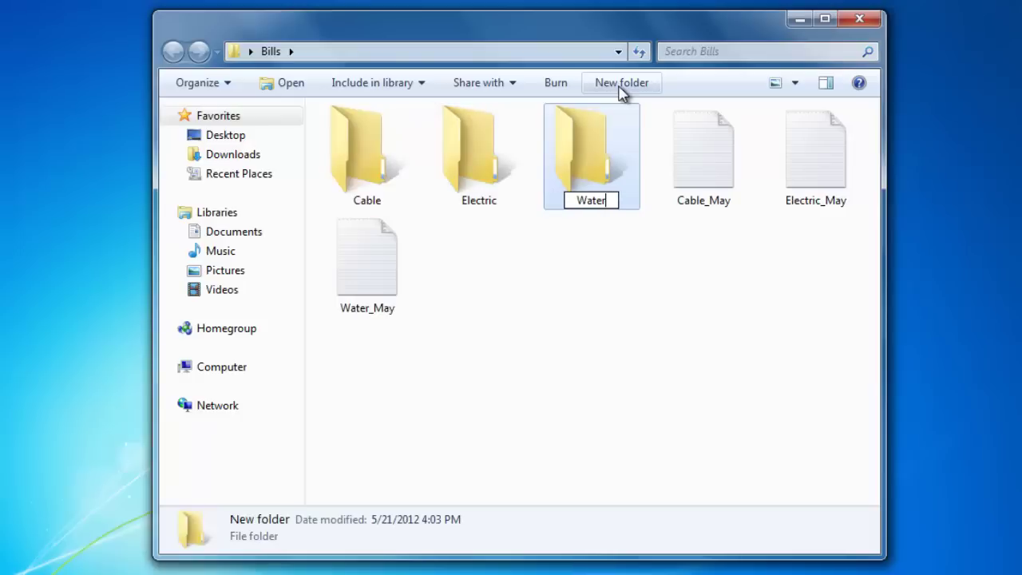
{"action": "key", "text": "Return"}
{"action": "left_click", "coordinate": [579, 291]}
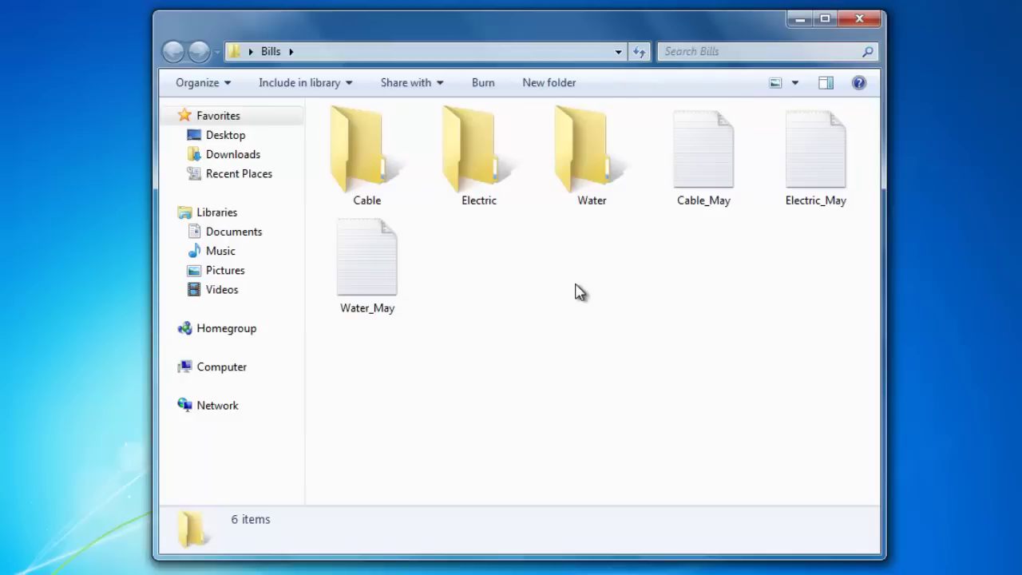
- Move Cable_May, Electric_May and Water_May into the Cable, Electric and Water folders respectively
{"action": "left_click", "coordinate": [697, 171]}
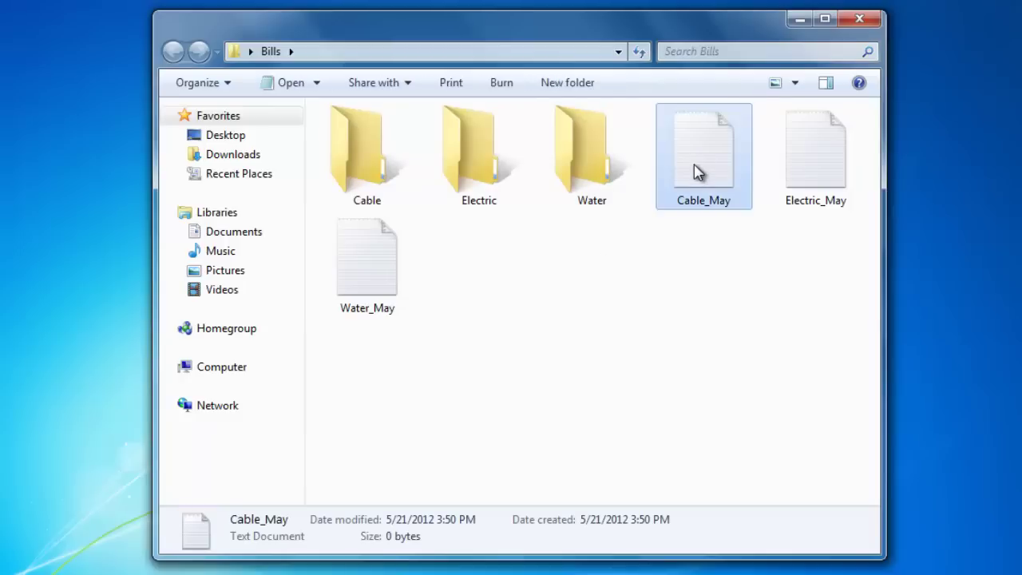
{"action": "left_click_drag", "start_coordinate": [697, 171], "coordinate": [380, 216]}
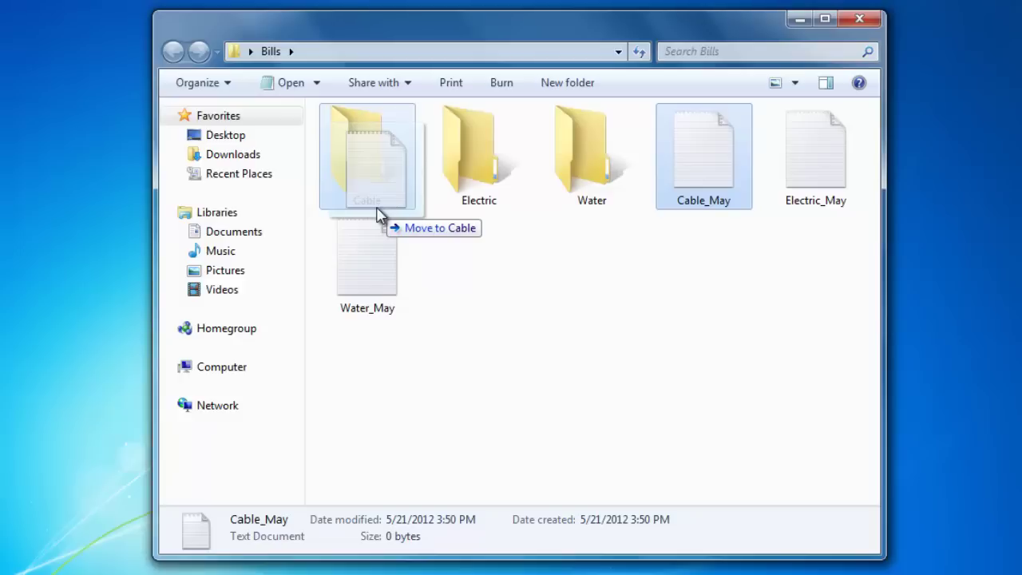
{"action": "left_click_drag", "start_coordinate": [380, 215], "coordinate": [380, 216]}
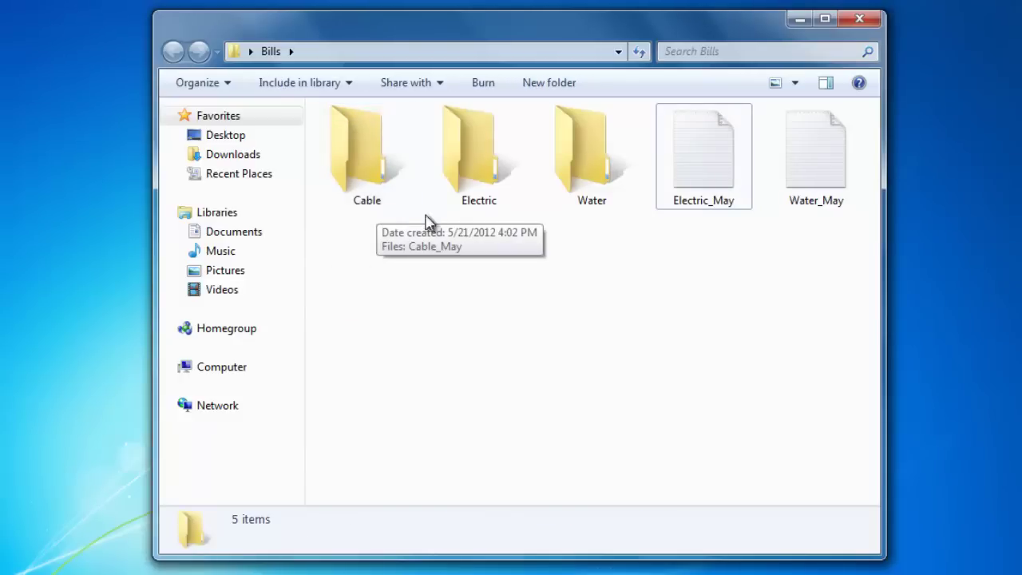
{"action": "left_click", "coordinate": [695, 188]}
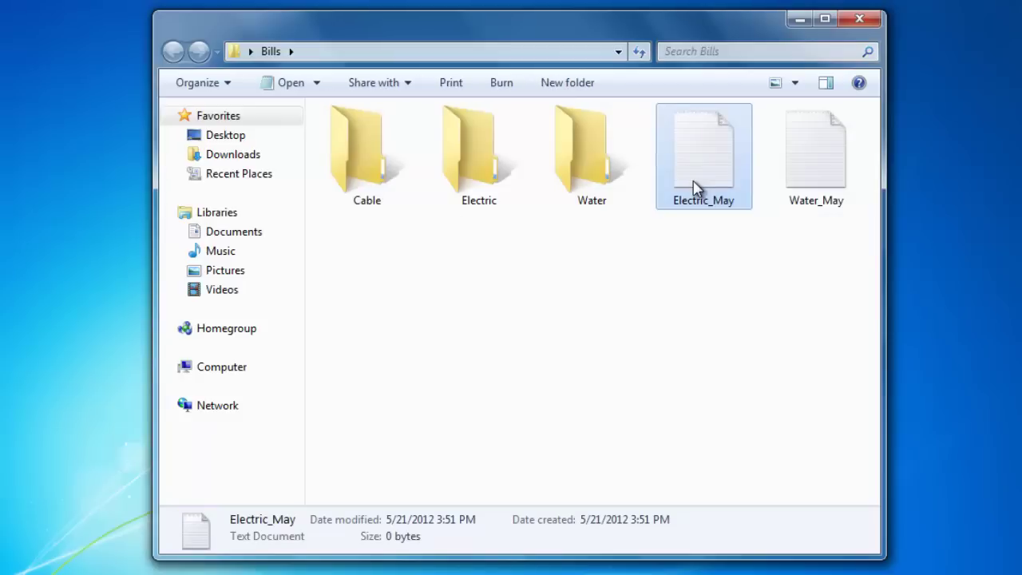
{"action": "left_click_drag", "start_coordinate": [695, 188], "coordinate": [490, 209]}
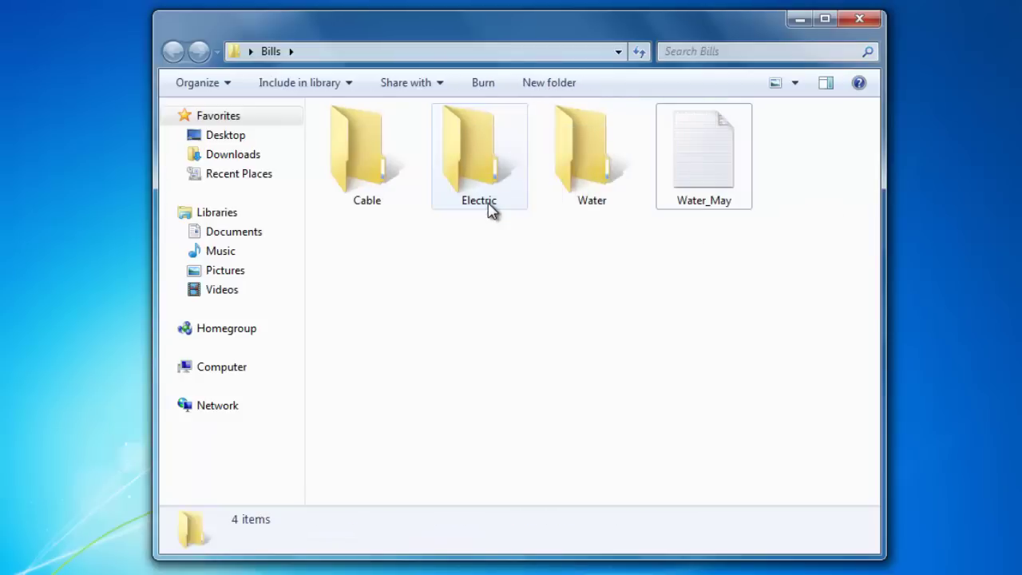
{"action": "left_click", "coordinate": [702, 189]}
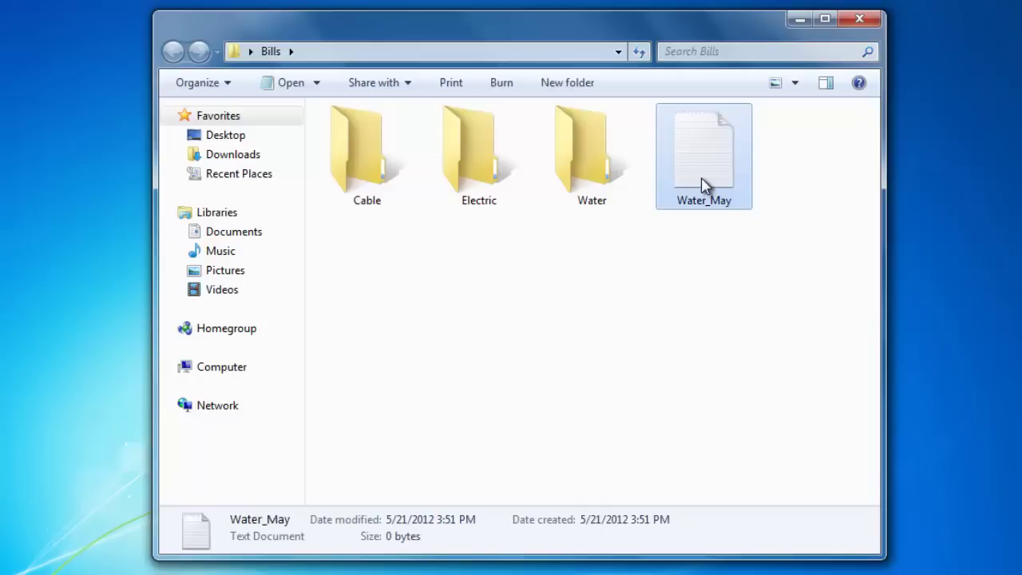
{"action": "left_click_drag", "start_coordinate": [702, 189], "coordinate": [606, 204]}
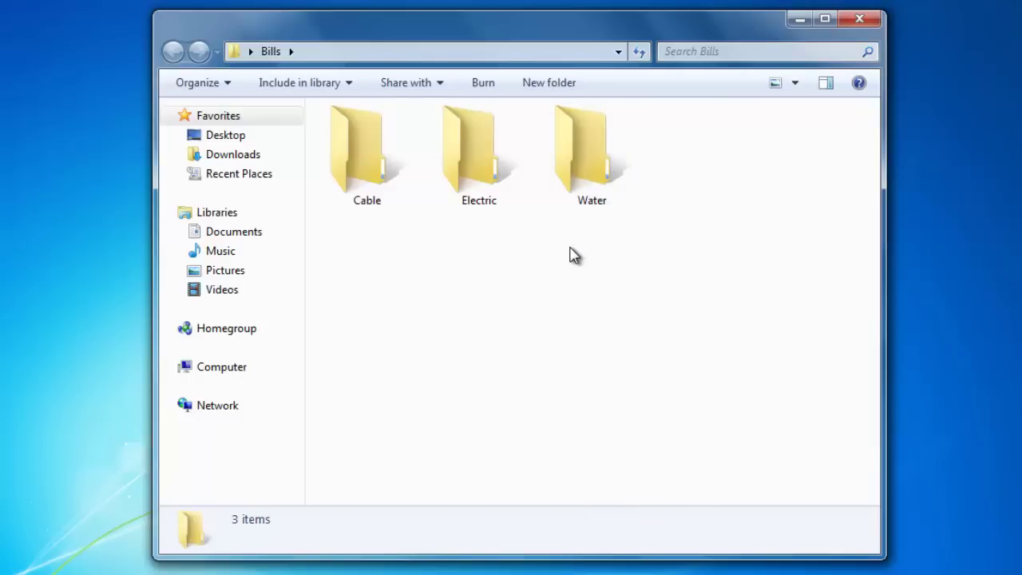
{"action": "double_click", "coordinate": [380, 164]}
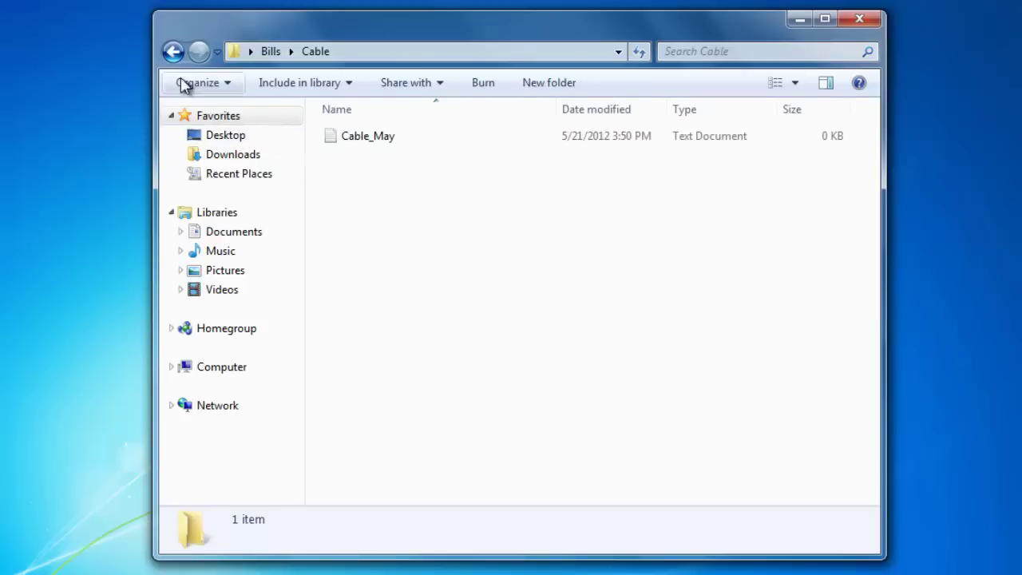
{"action": "left_click", "coordinate": [172, 52]}
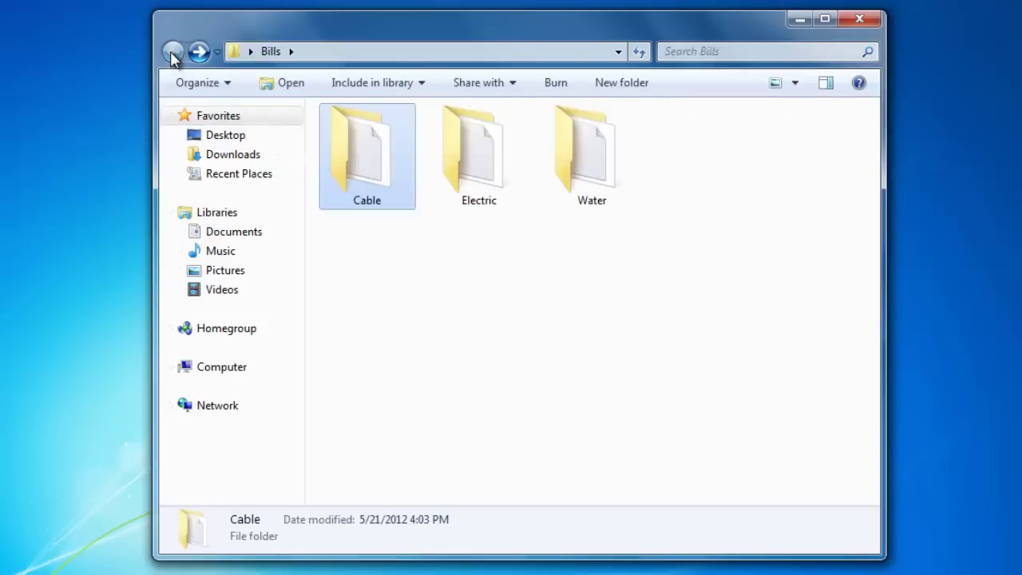
{"action": "left_click", "coordinate": [438, 260]}
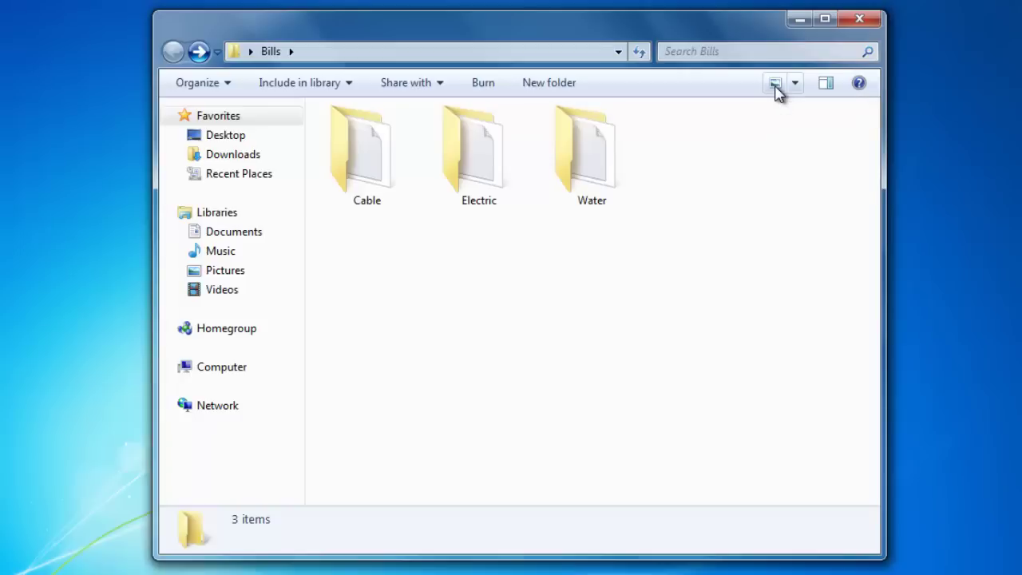
{"action": "left_click", "coordinate": [775, 83]}
{"action": "left_click", "coordinate": [774, 83]}
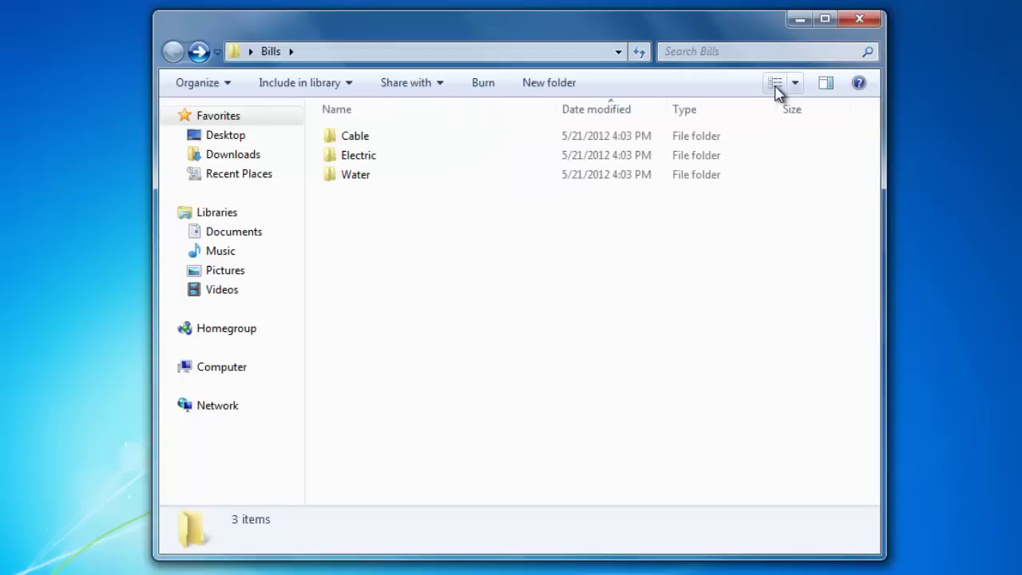
{"action": "left_click", "coordinate": [774, 83]}
{"action": "left_click", "coordinate": [775, 83]}
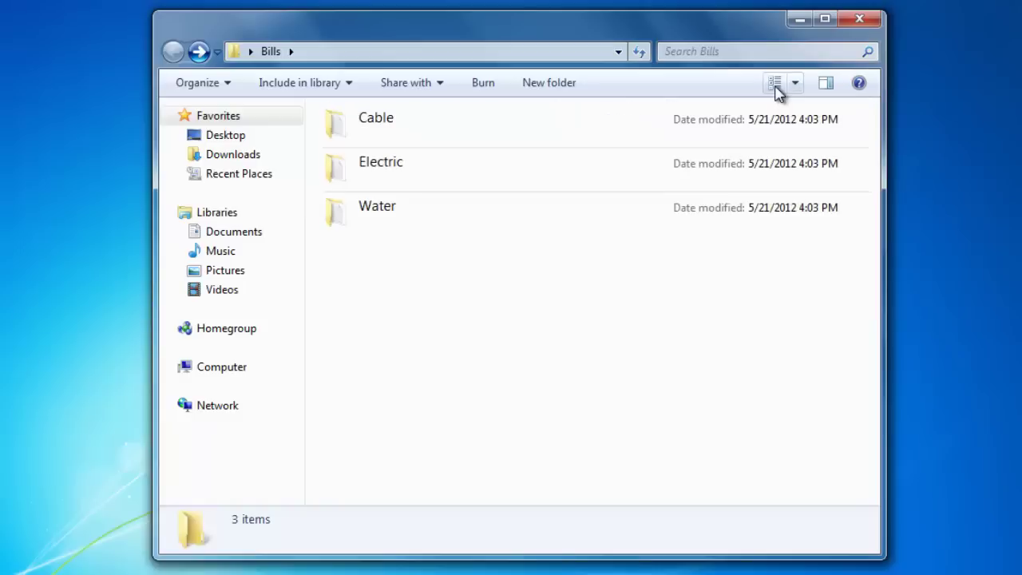
{"action": "left_click", "coordinate": [774, 83]}
{"action": "left_click", "coordinate": [774, 83]}
{"action": "left_click", "coordinate": [774, 83]}
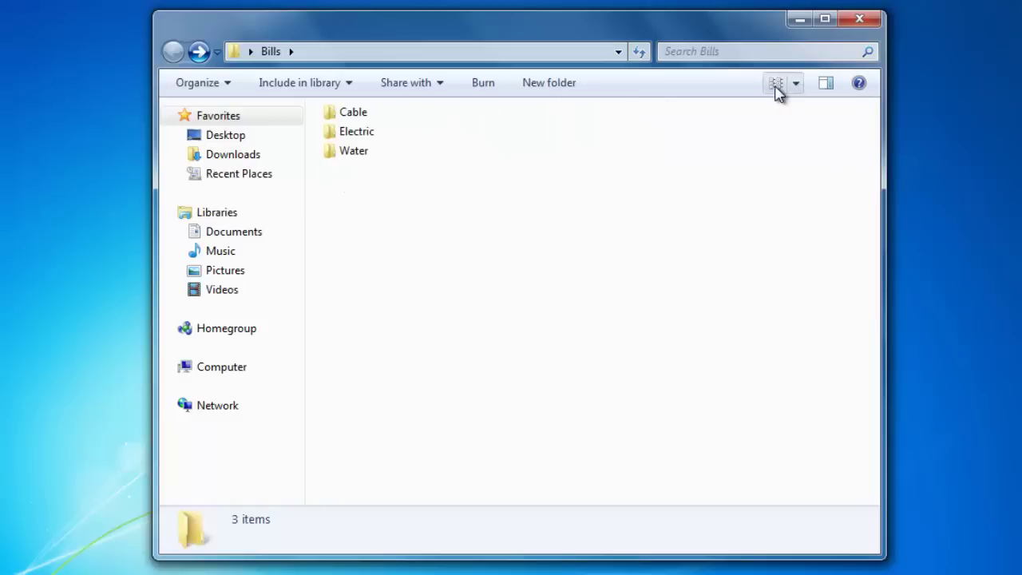
{"action": "left_click", "coordinate": [775, 83]}
{"action": "left_click", "coordinate": [774, 83]}
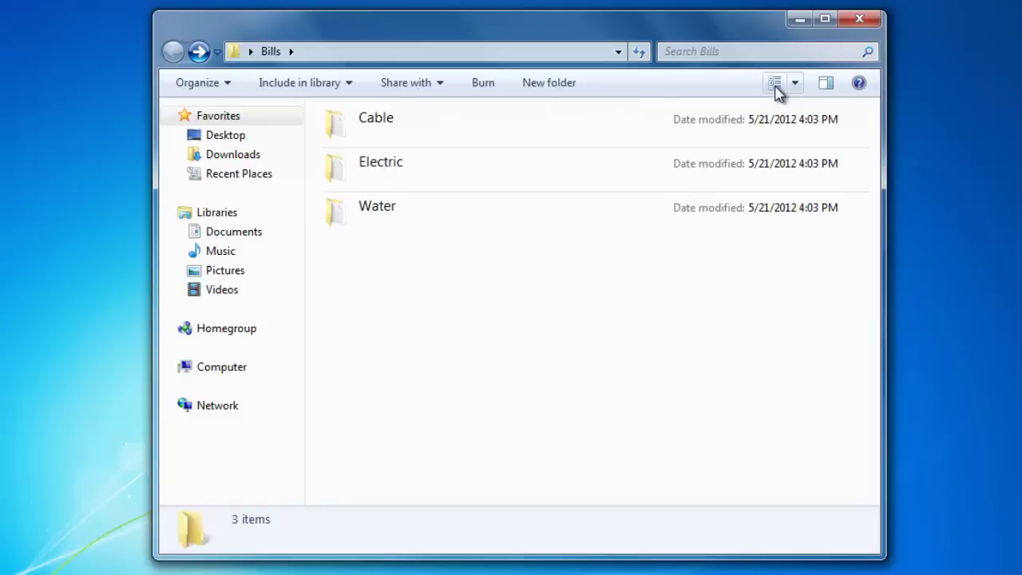
{"action": "left_click", "coordinate": [775, 83]}
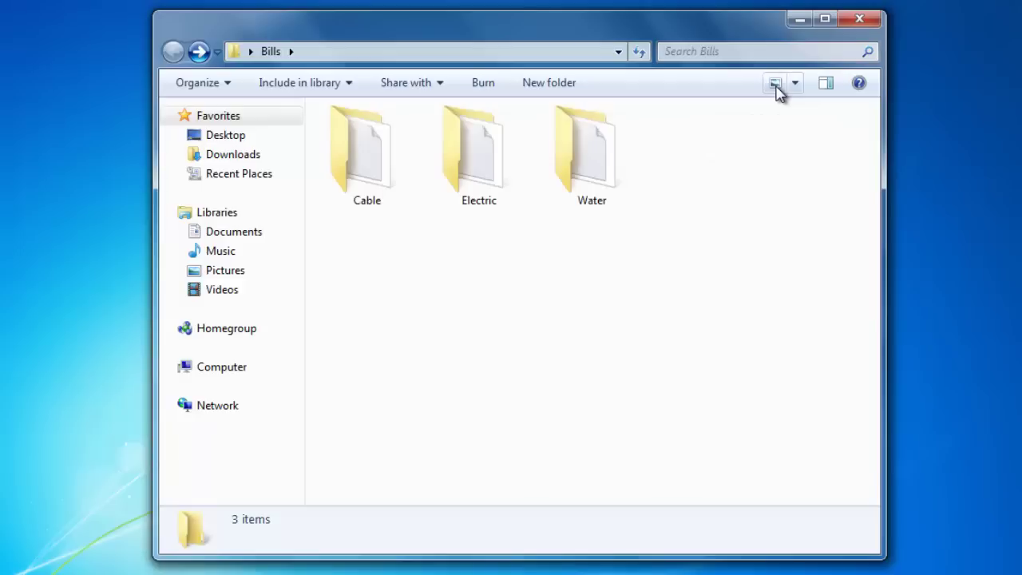
- Switch the Bills folder layout to Details using the view slider
{"action": "left_click", "coordinate": [796, 83]}
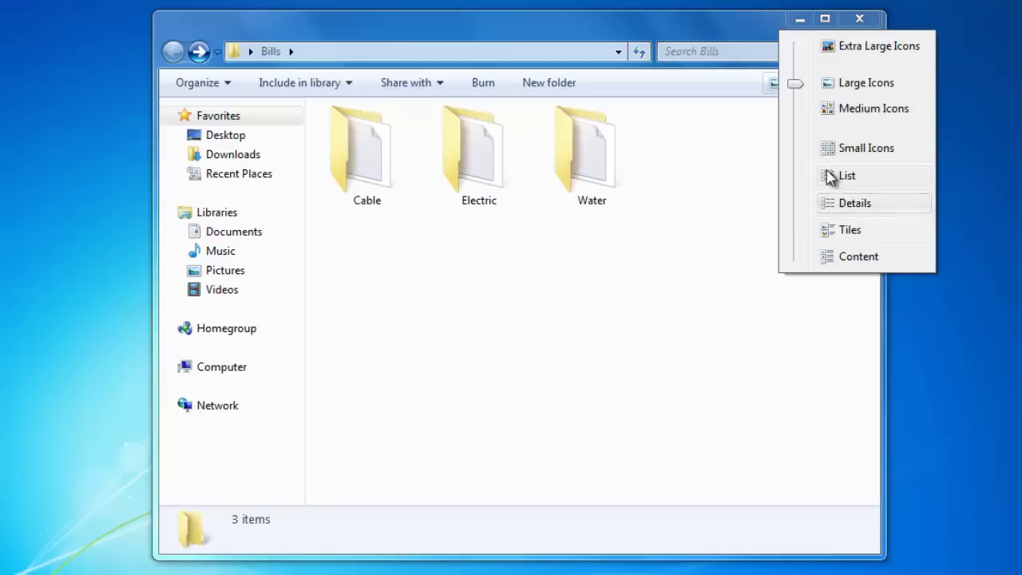
{"action": "left_click_drag", "start_coordinate": [795, 87], "coordinate": [796, 210]}
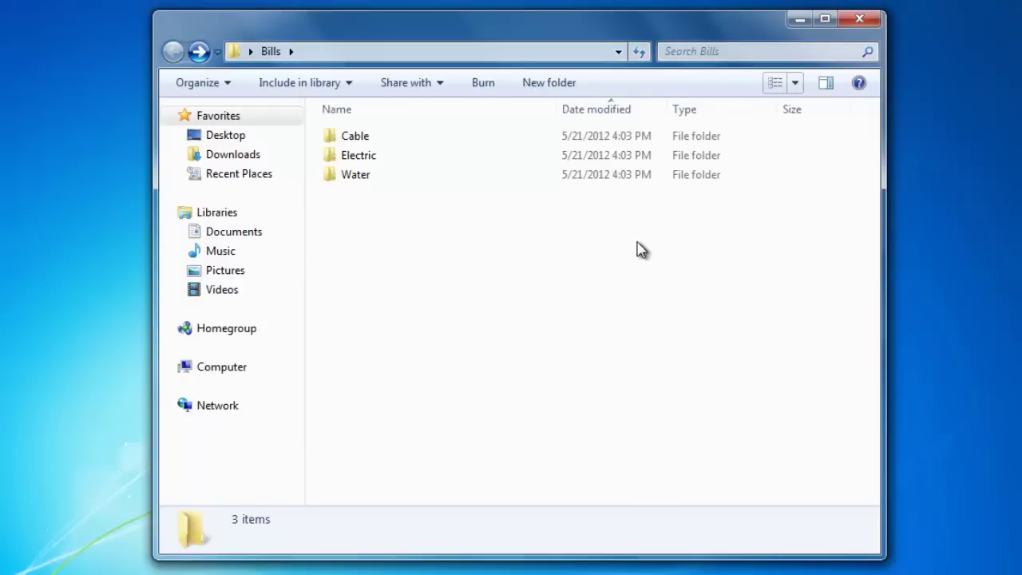
- Sort the Bills folders by Name descending, listing Water, Electric, then Cable
{"action": "left_click", "coordinate": [383, 112]}
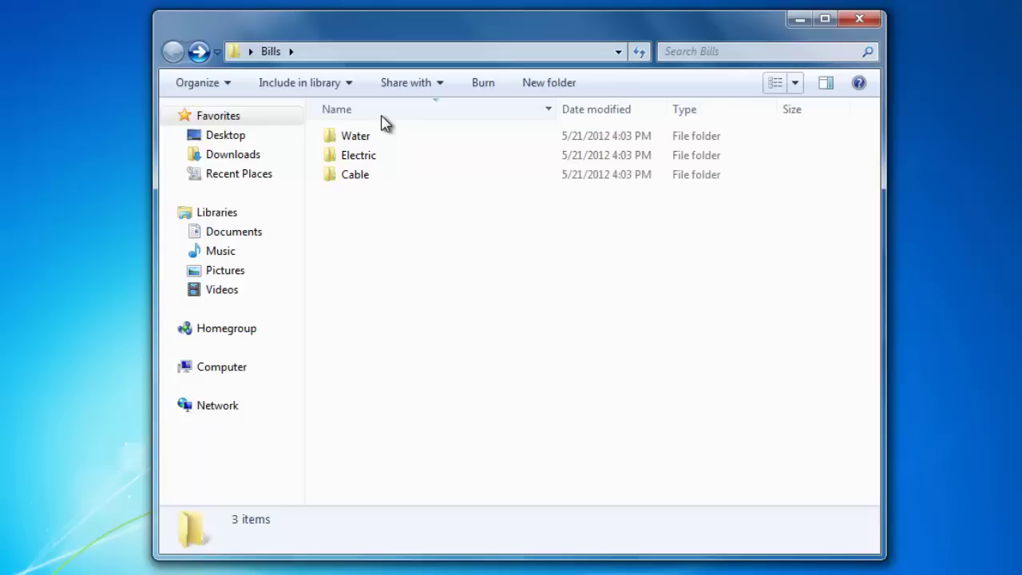
{"action": "left_click", "coordinate": [383, 112]}
{"action": "left_click", "coordinate": [382, 112]}
{"action": "left_click", "coordinate": [360, 139]}
{"action": "double_click", "coordinate": [360, 140]}
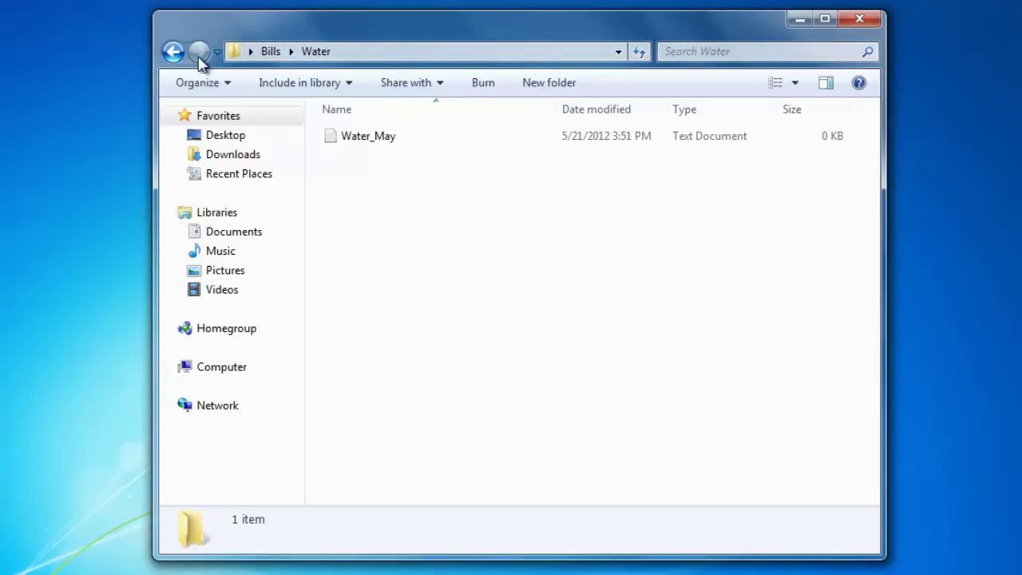
{"action": "left_click", "coordinate": [271, 53]}
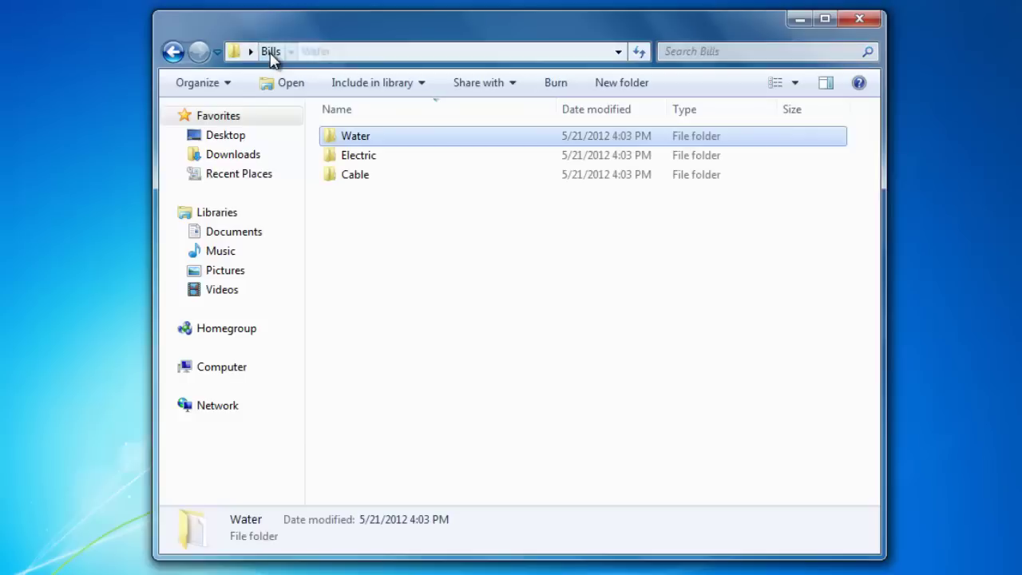
{"action": "left_click", "coordinate": [357, 207]}
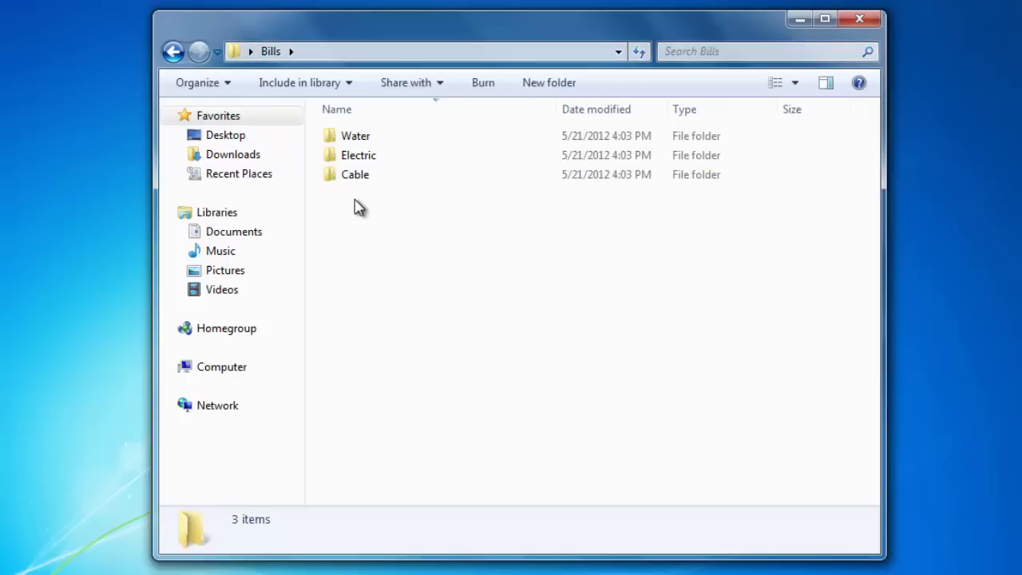